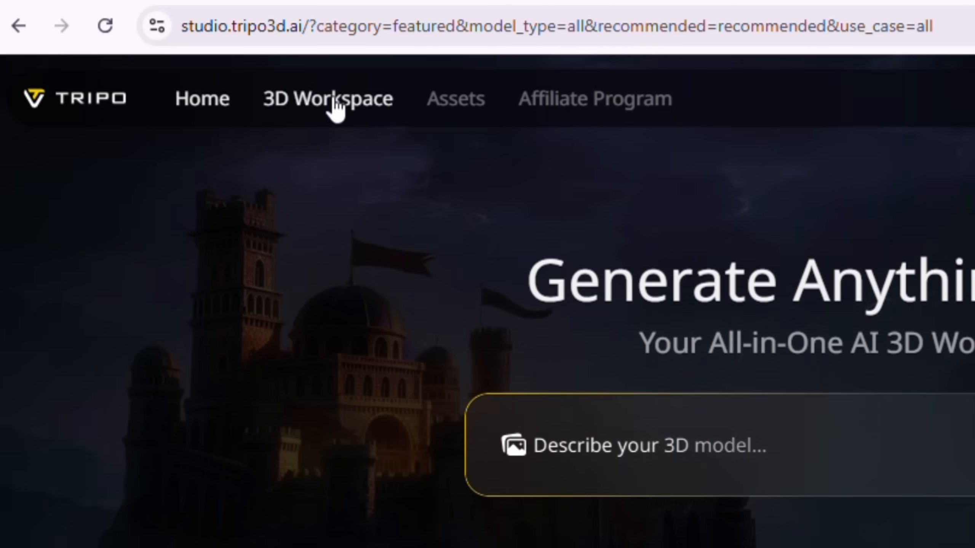
Step: Open the 3D Workspace, look through the image, multi-view and batch input modes, and switch to Text to Model
click(333, 108)
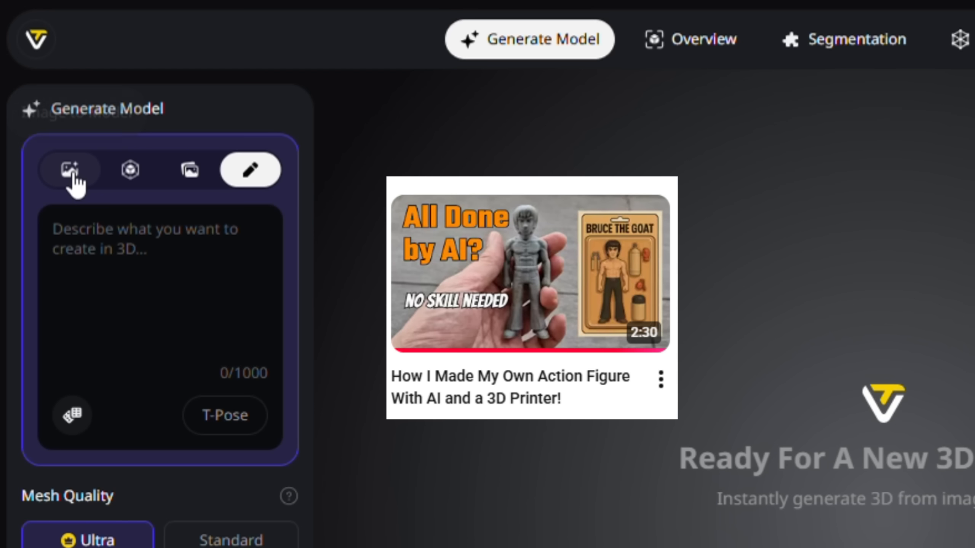
click(40, 116)
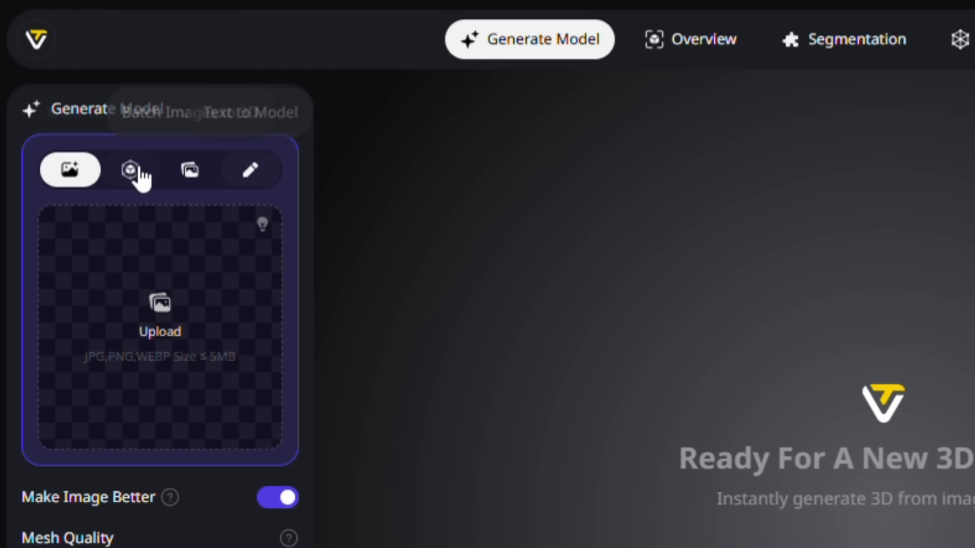
click(133, 172)
click(104, 94)
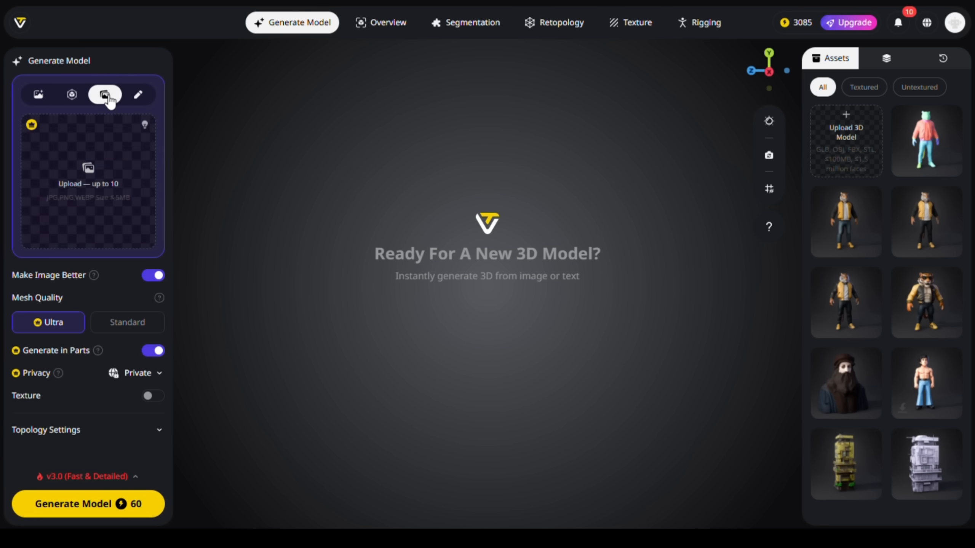
click(137, 95)
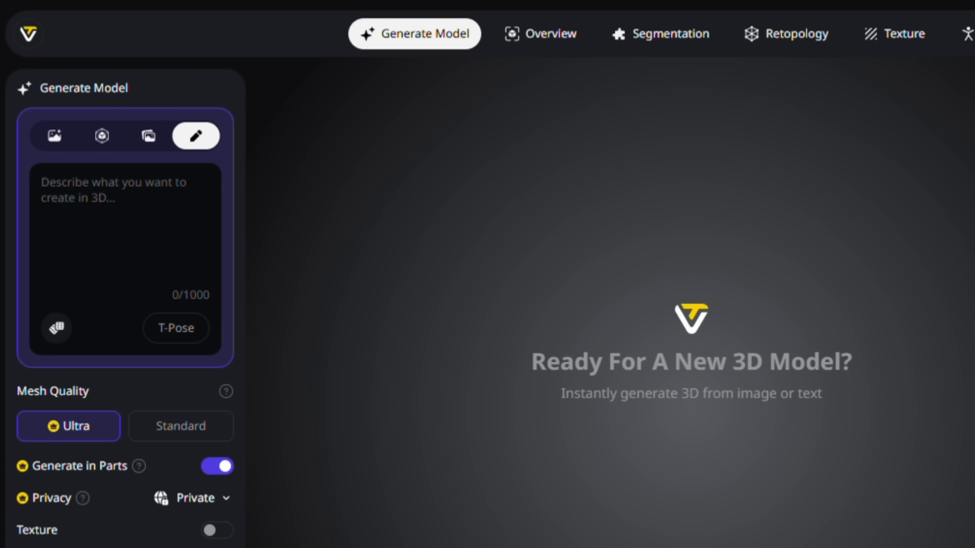
Step: Generate a Private model from a pasted prompt for a detailed realistic, full-bodied anthropomorphic panda in a neutral A-pose, and show the assets
click(144, 227)
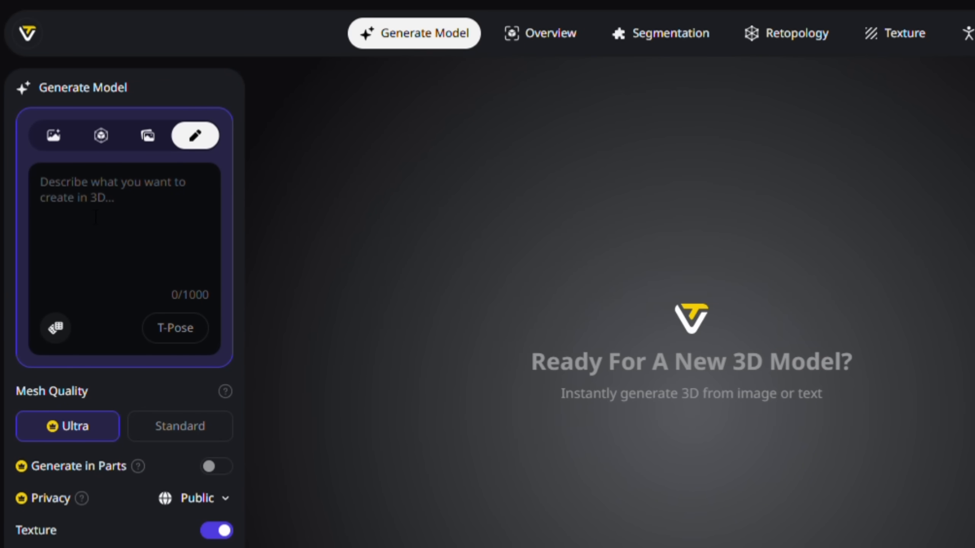
text(...style sweater & pants, timberland boots, no helmet. Bare hands fist in neutral A-pose Art style: detailed realistic. Designed as a full bodied 3d printing character model.)
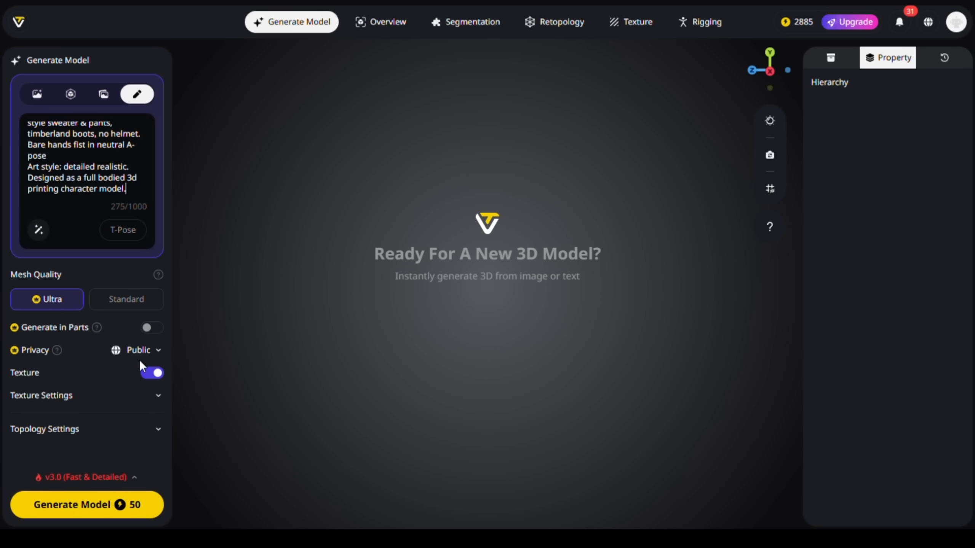
click(139, 350)
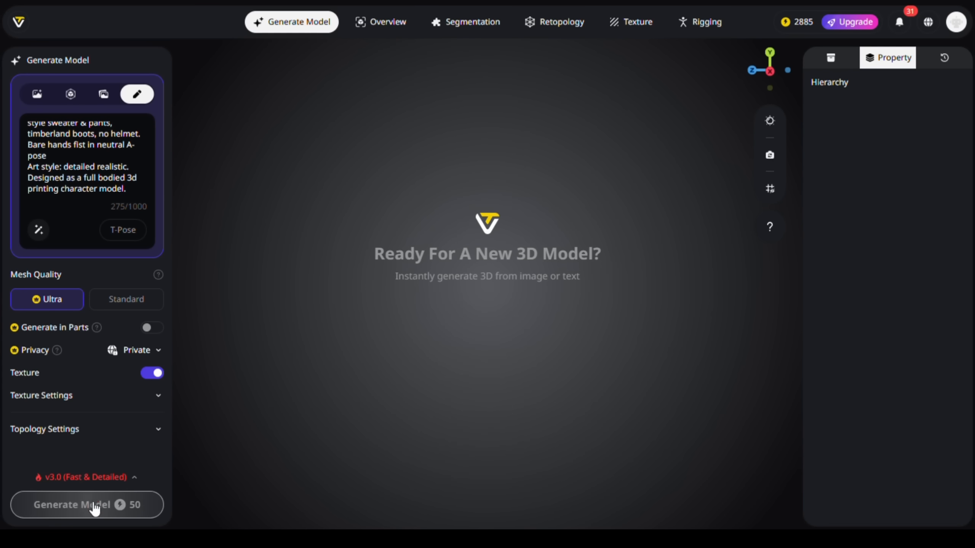
click(831, 61)
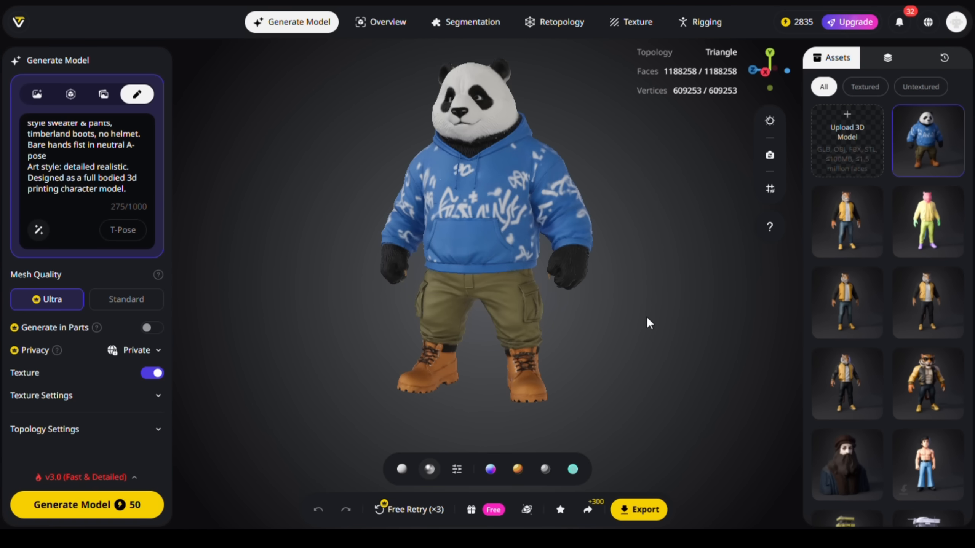
Step: Examine the generated panda up close and from several angles
drag(647, 317, 458, 133)
scroll(458, 132, up, 5)
scroll(459, 132, up, 3)
scroll(458, 133, down, 8)
drag(479, 282, 661, 343)
drag(661, 344, 557, 338)
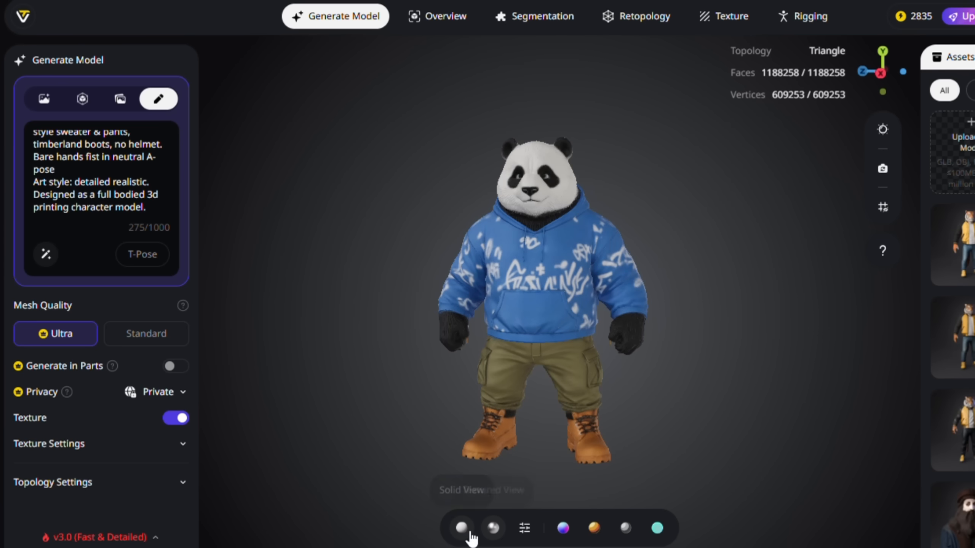
Step: Preview the panda in Solid View and the stylised display modes including Hologram Style, and return to the textured view
click(403, 470)
scroll(542, 254, up, 10)
scroll(553, 253, down, 5)
drag(563, 250, 554, 462)
scroll(597, 414, down, 5)
click(564, 528)
click(594, 528)
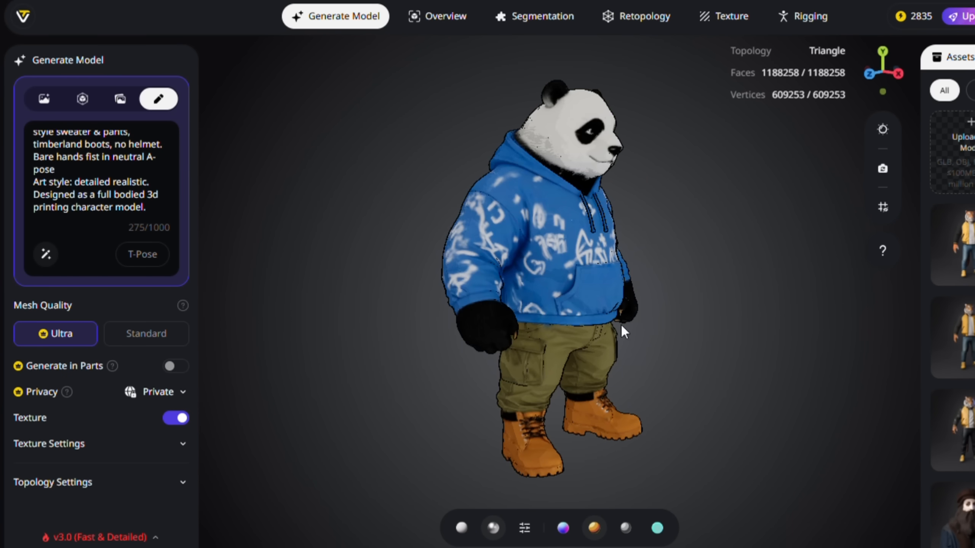
click(626, 528)
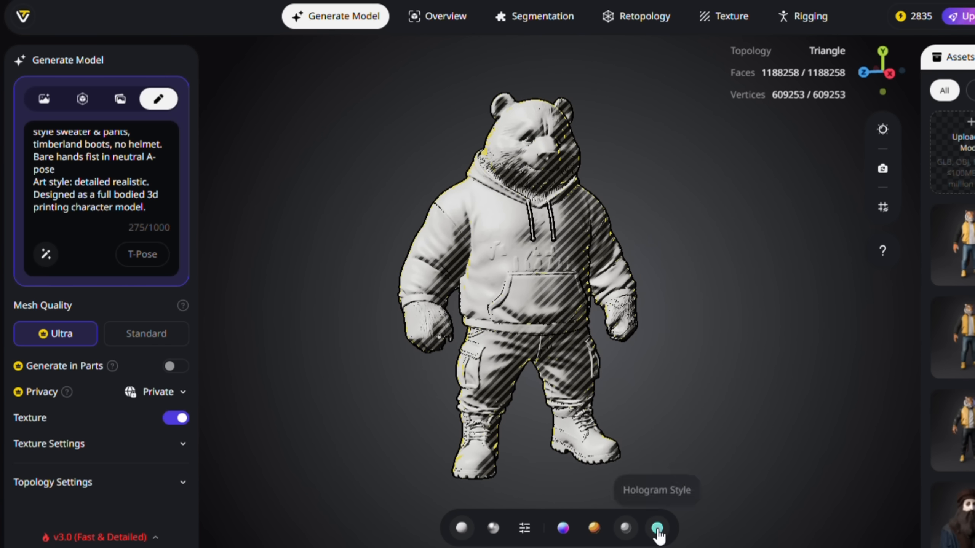
click(657, 528)
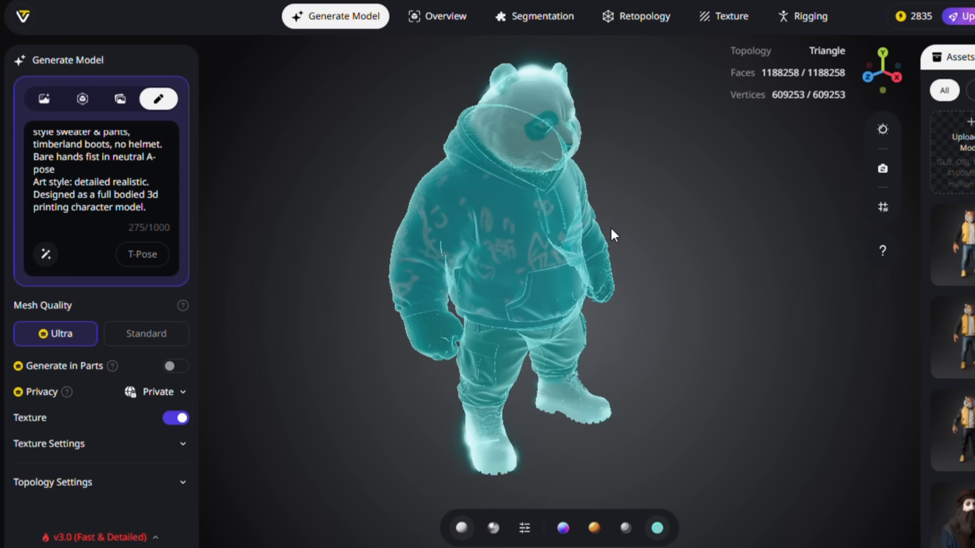
click(493, 528)
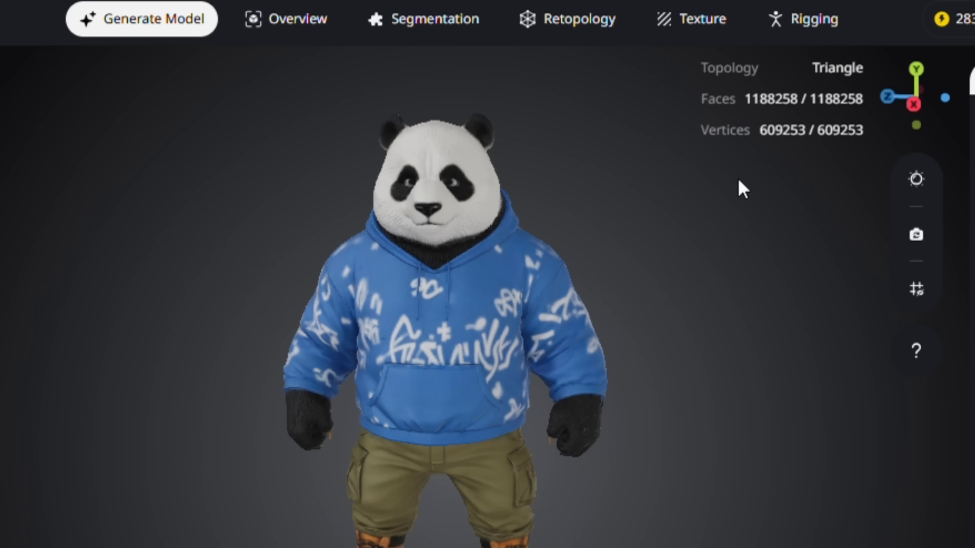
Step: Auto-rig the panda model
mouse_move(805, 20)
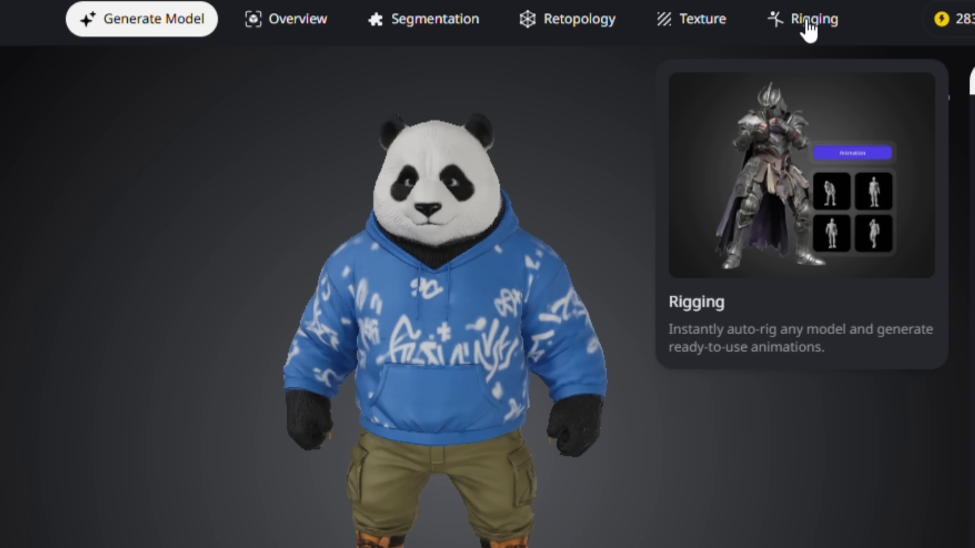
click(810, 23)
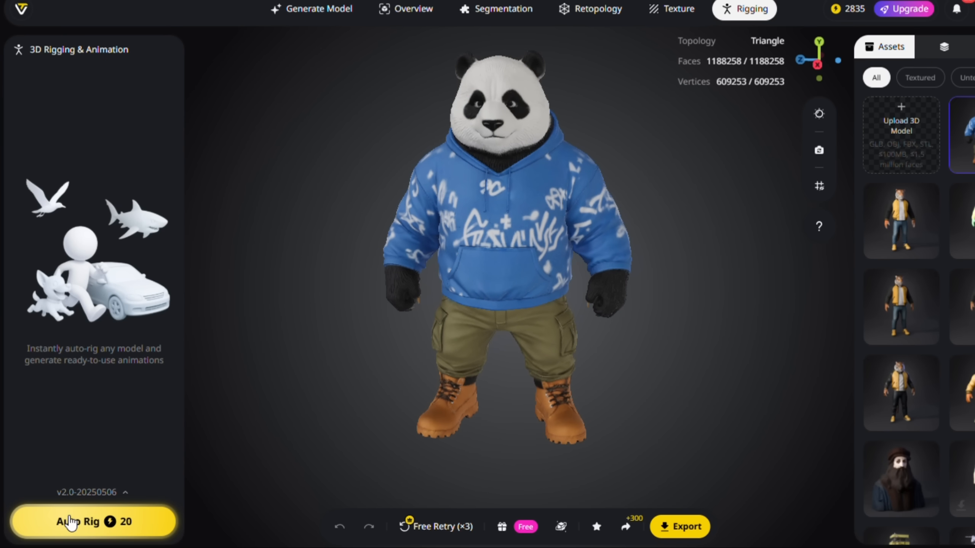
click(71, 523)
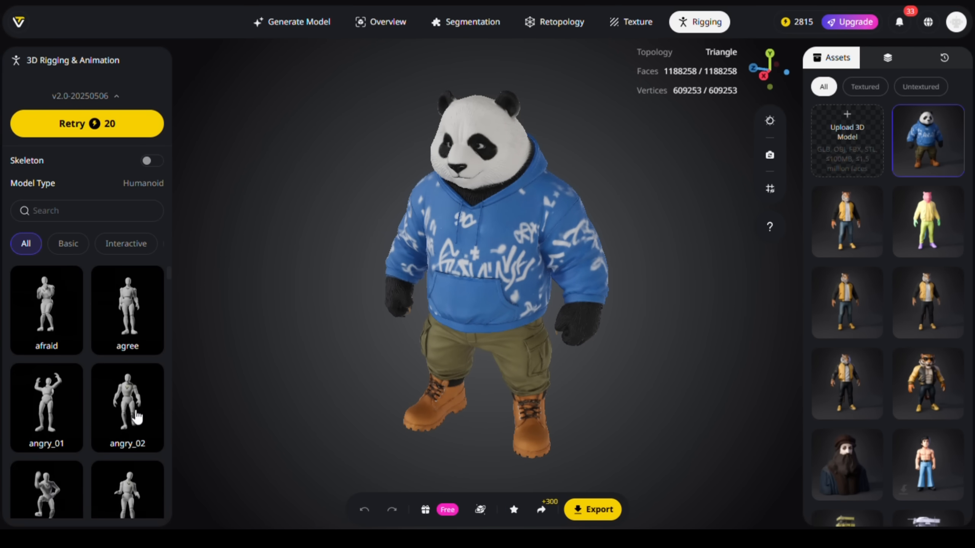
Step: Apply the angry_02 animation to the rigged panda, view it from several sides and pause it at 0:56
click(136, 417)
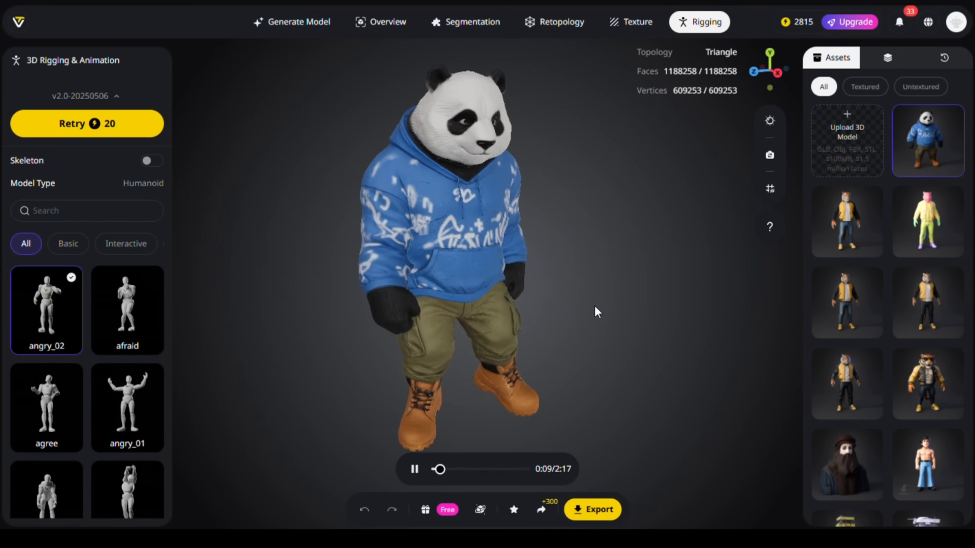
drag(542, 322, 484, 310)
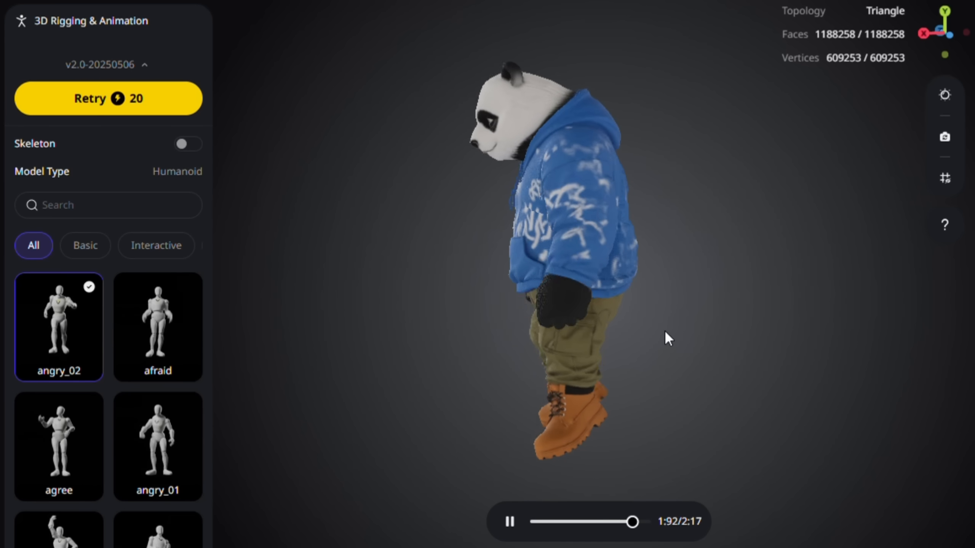
drag(481, 355, 637, 348)
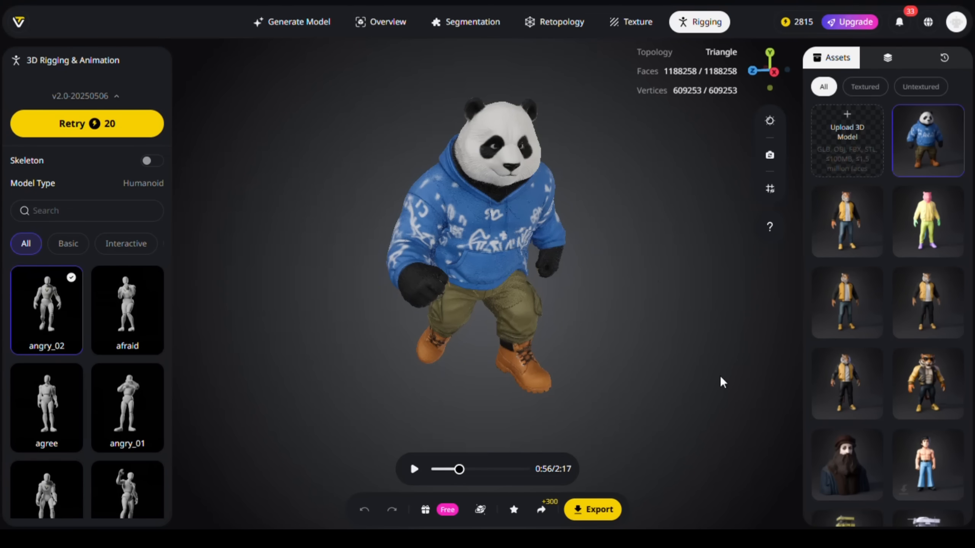
drag(600, 391, 602, 352)
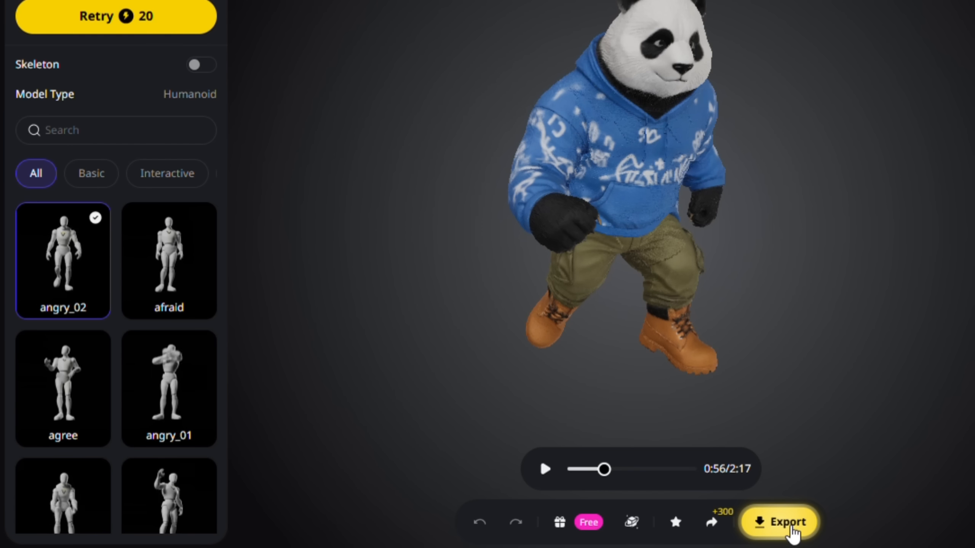
Step: Open the export settings for the posed panda and view the available file formats
click(597, 511)
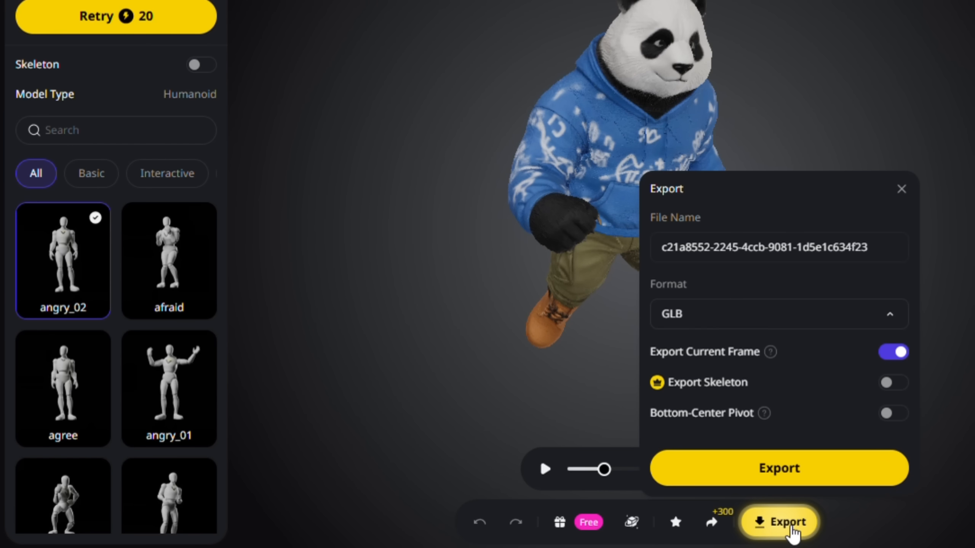
click(819, 312)
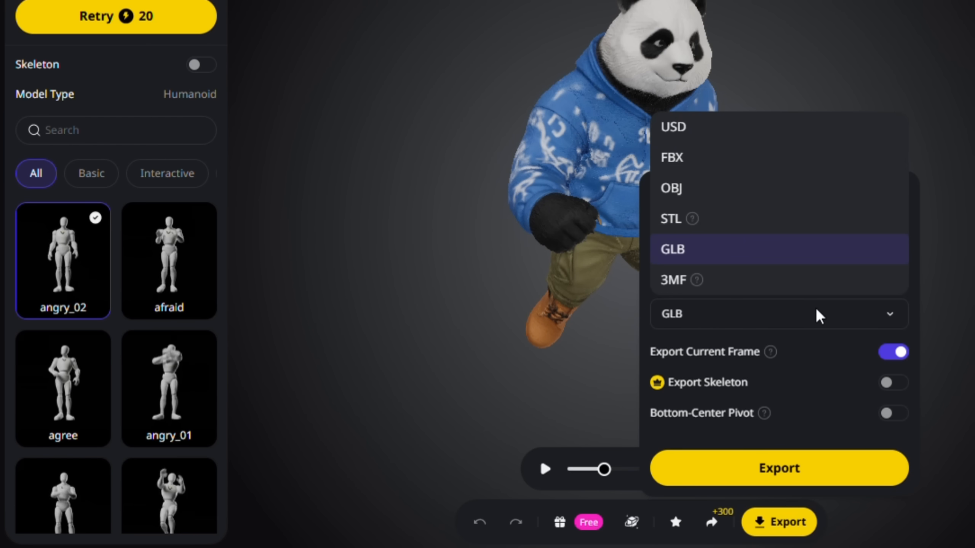
click(949, 263)
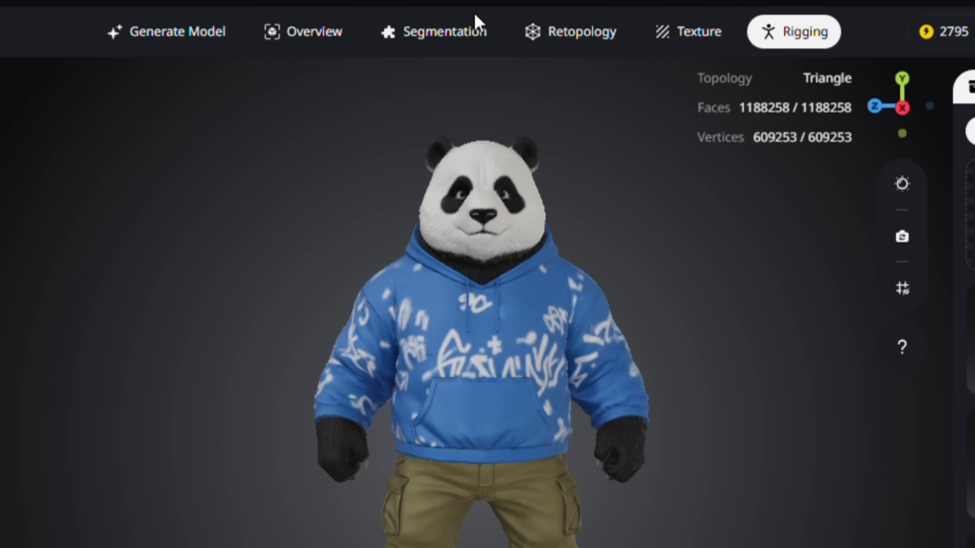
Step: Restore the original Model Generation version of the panda from its history
click(437, 45)
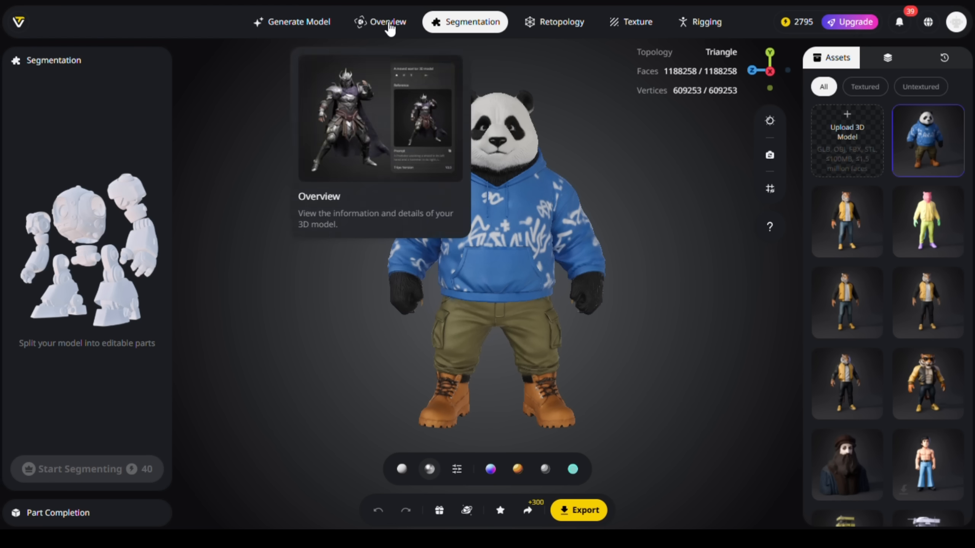
click(388, 22)
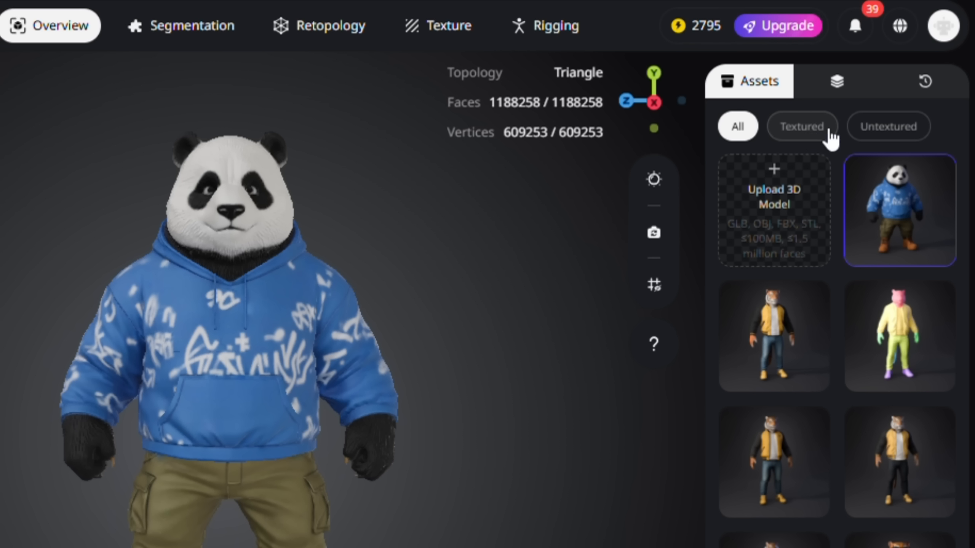
click(916, 94)
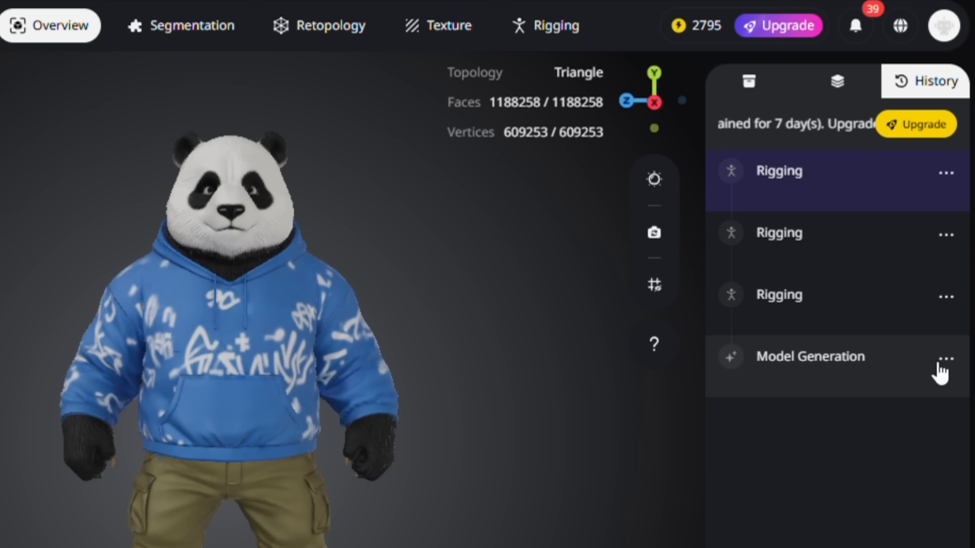
click(946, 359)
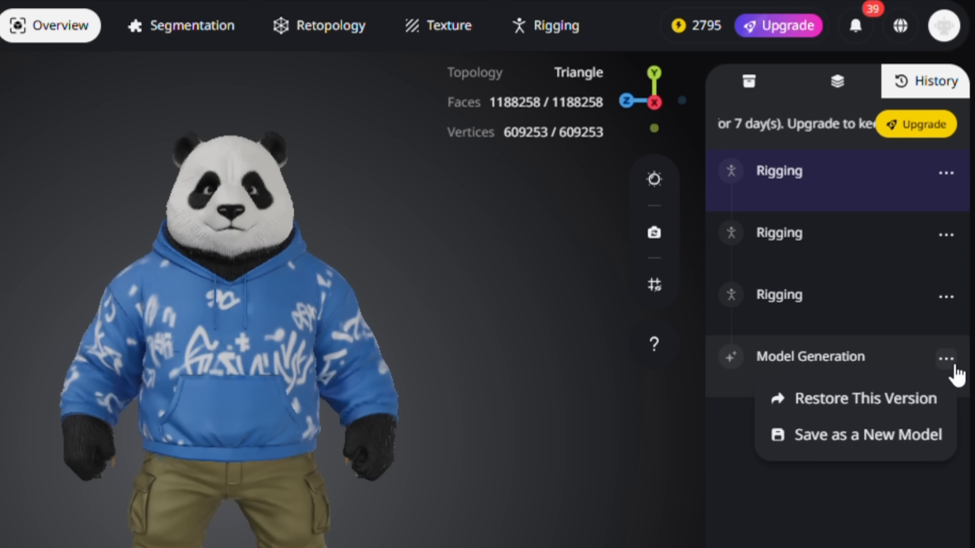
click(881, 401)
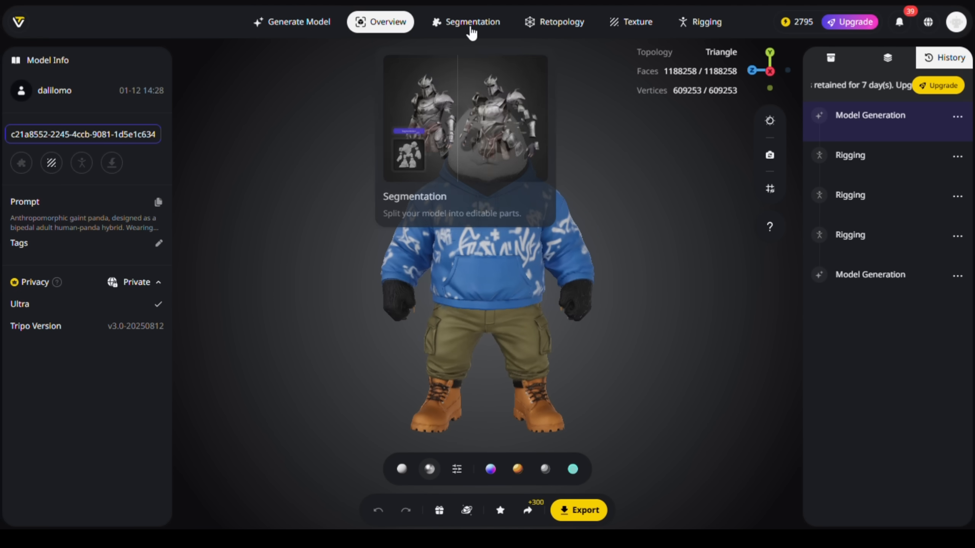
Step: Segment the restored panda model into editable parts and show the assets
click(469, 24)
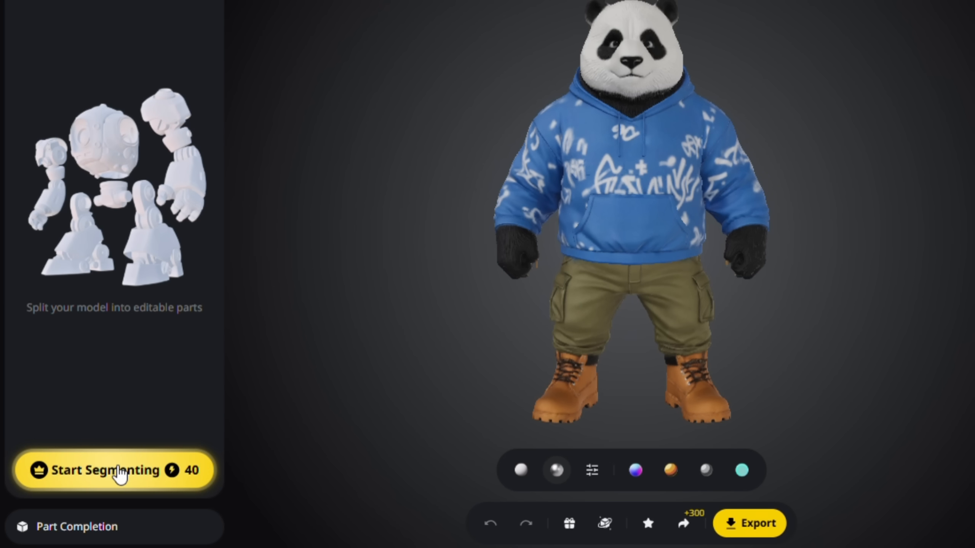
click(120, 470)
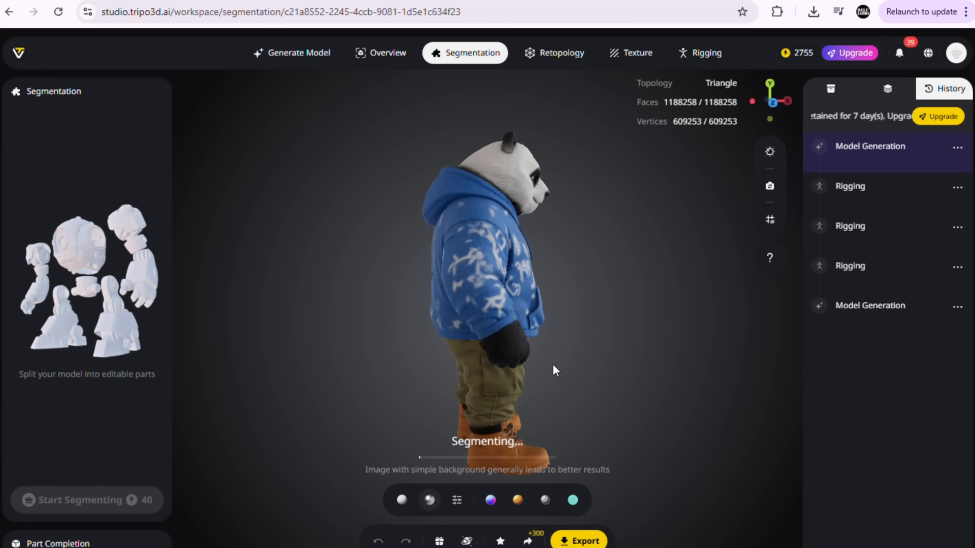
click(831, 88)
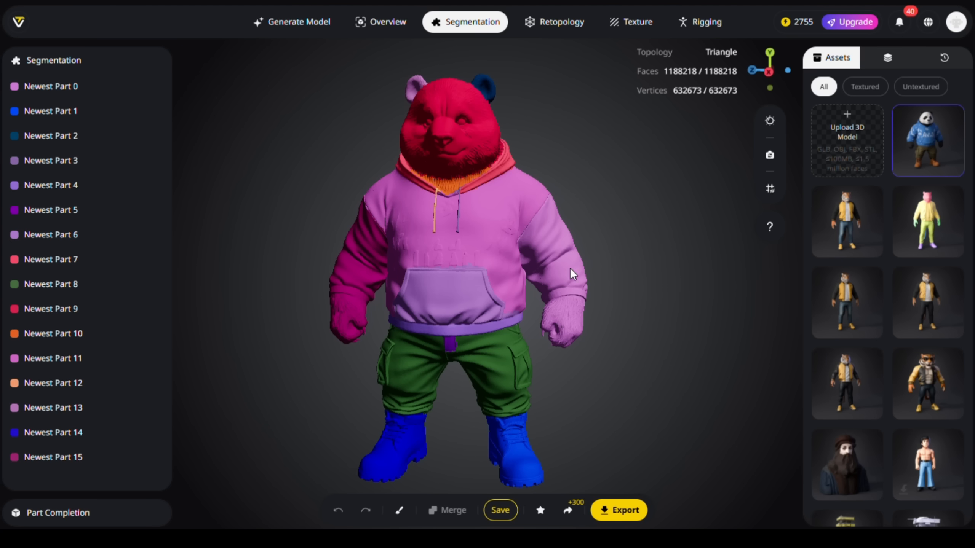
Step: Merge the small purple belt piece at the front waist with the green trousers
scroll(485, 166, up, 3)
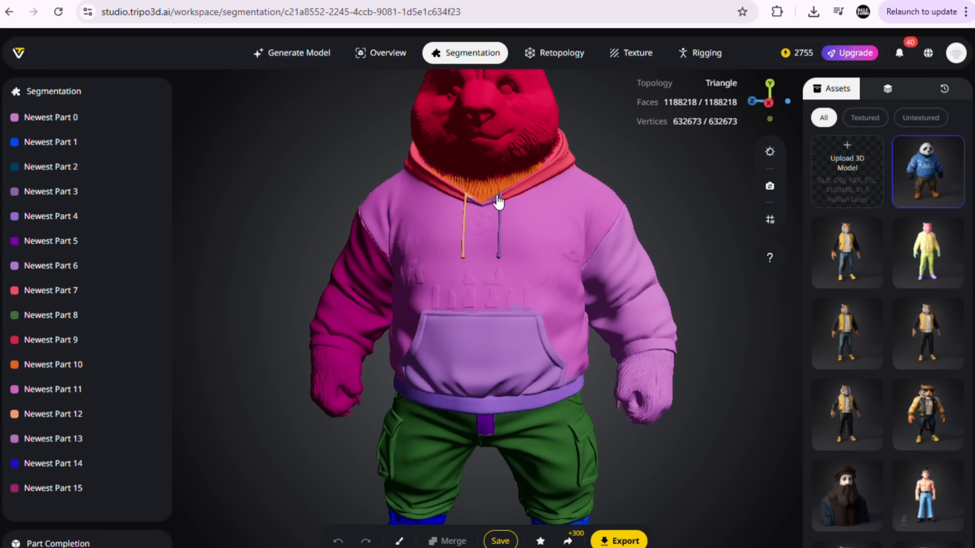
click(575, 269)
drag(577, 270, 462, 385)
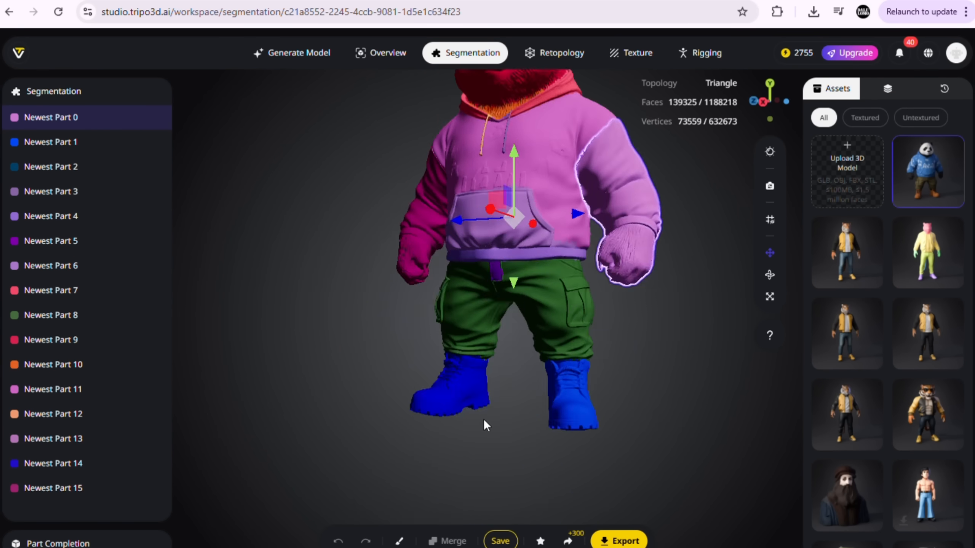
drag(484, 420, 525, 251)
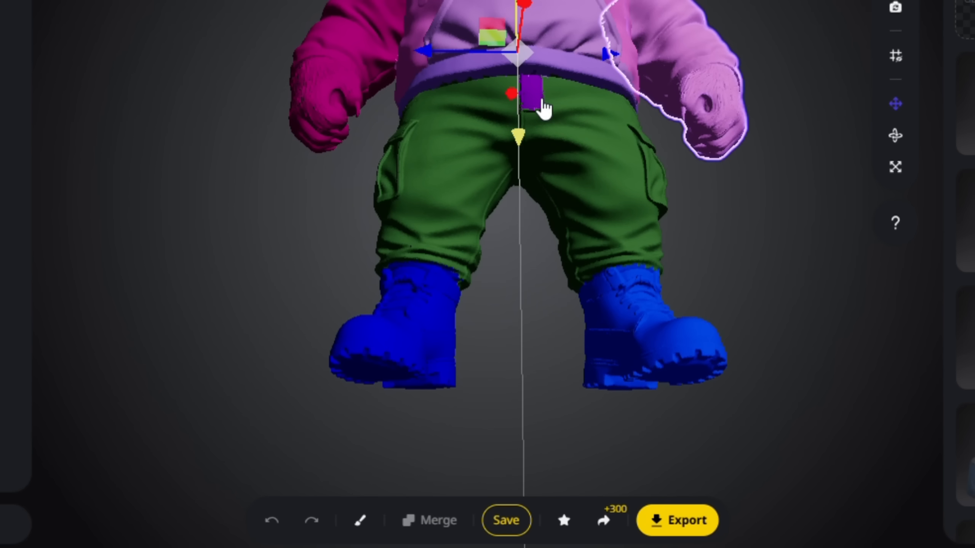
click(541, 102)
shift+click(602, 142)
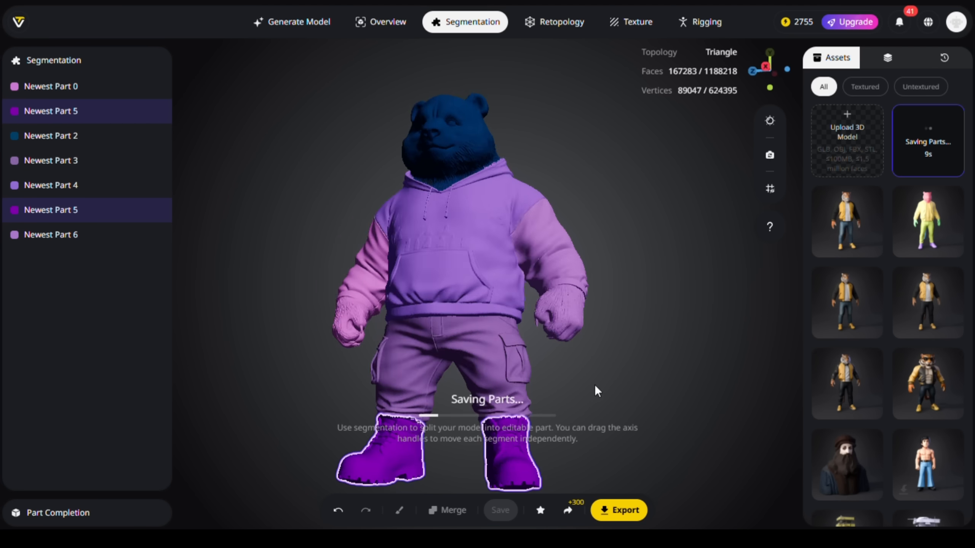
Step: Pick the purple sleeve part for the segmentation brush and paint it over the shoulder up to the seam at size 15
scroll(558, 186, up, 5)
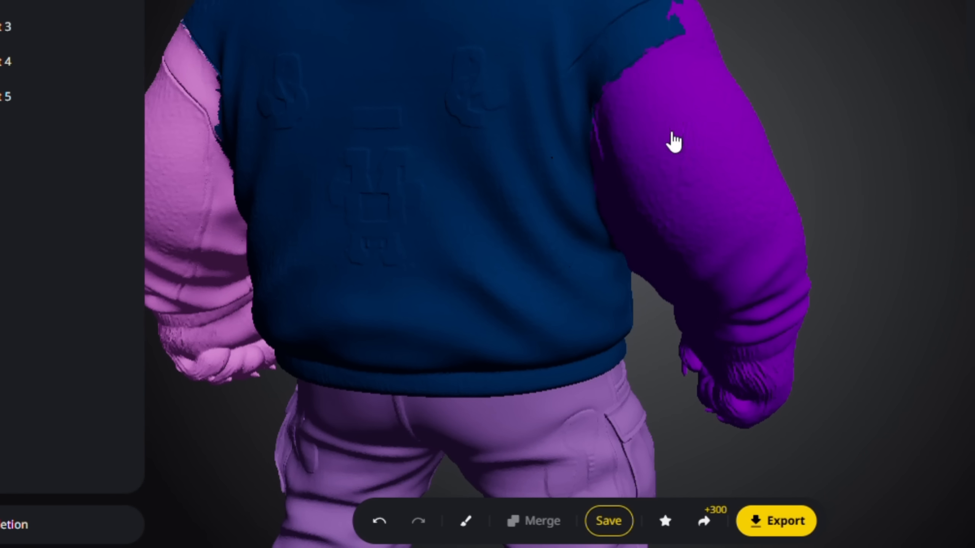
click(466, 521)
click(495, 455)
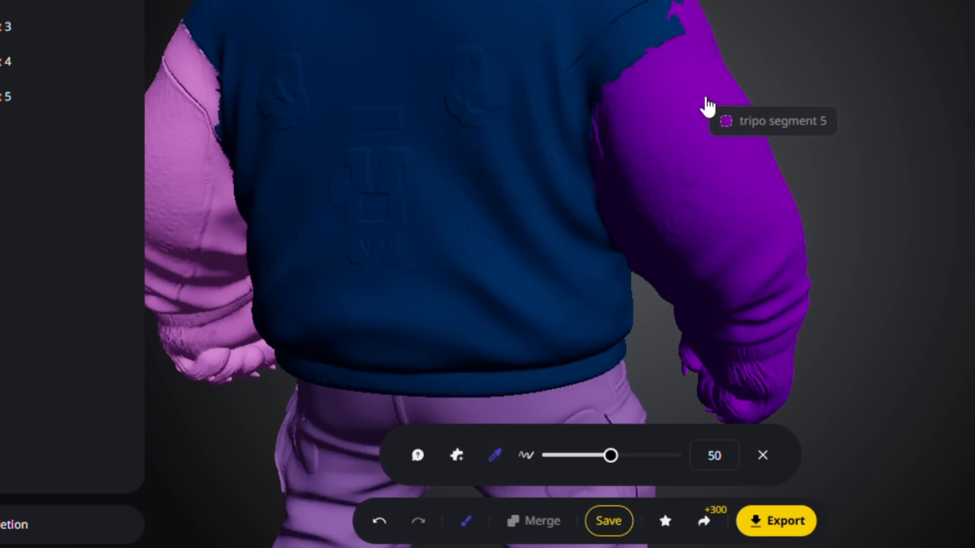
click(690, 126)
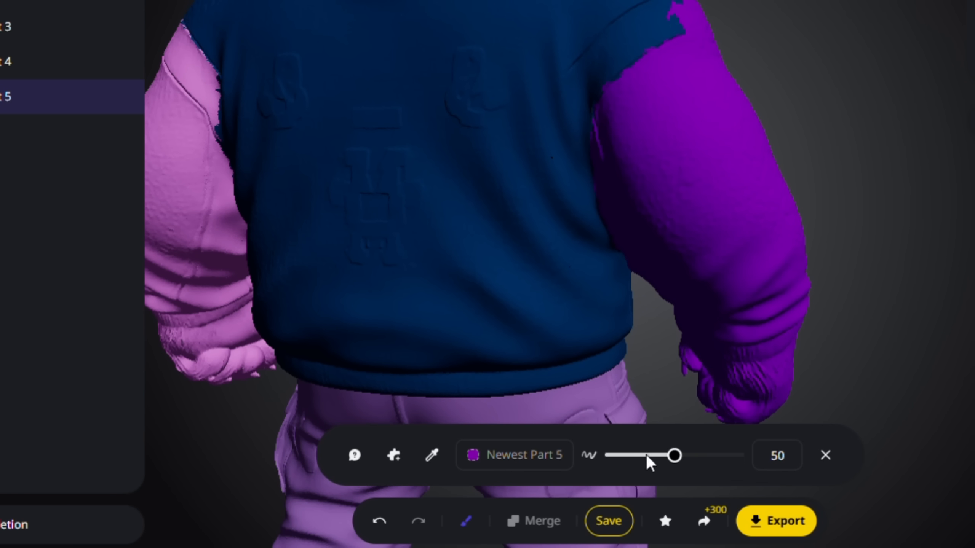
scroll(668, 310, up, 3)
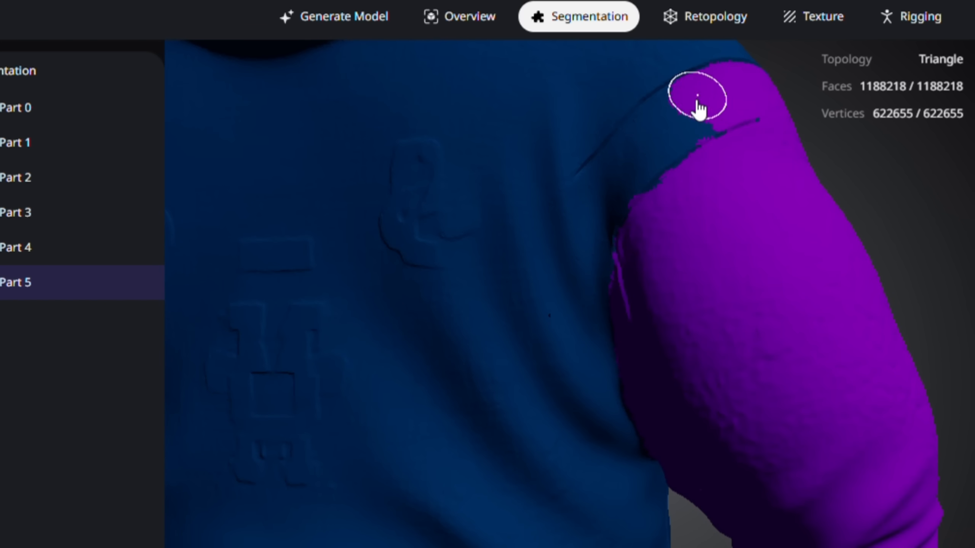
drag(646, 153, 769, 118)
mouse_move(770, 119)
middle_down()
mouse_move(774, 303)
mouse_move(491, 401)
middle_up()
Step: Pick the blue hoodie body part for the brush and clean up its border along the purple sleeve from the front
drag(869, 248, 715, 253)
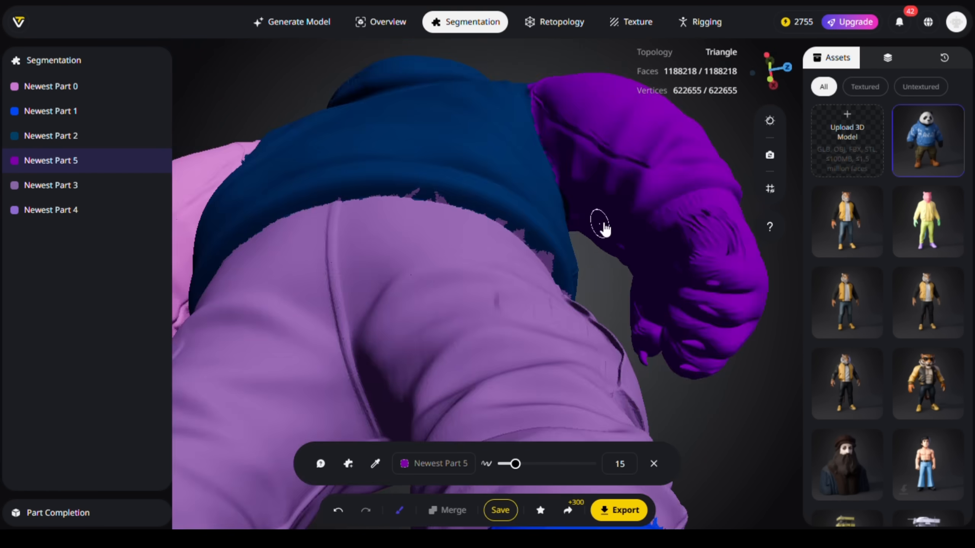
click(375, 464)
click(575, 238)
drag(553, 188, 644, 181)
middle_drag(644, 181, 423, 77)
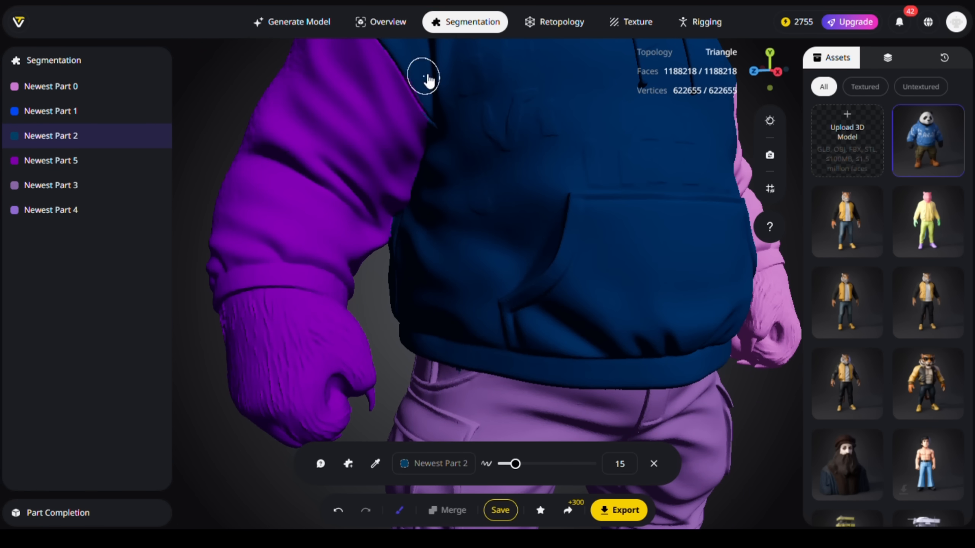
Step: Paint the hoodie body part over the stray patches along the inner edge of the pink sleeve
middle_drag(745, 214, 272, 468)
mouse_move(729, 246)
middle_down()
mouse_move(572, 257)
mouse_move(658, 249)
middle_up()
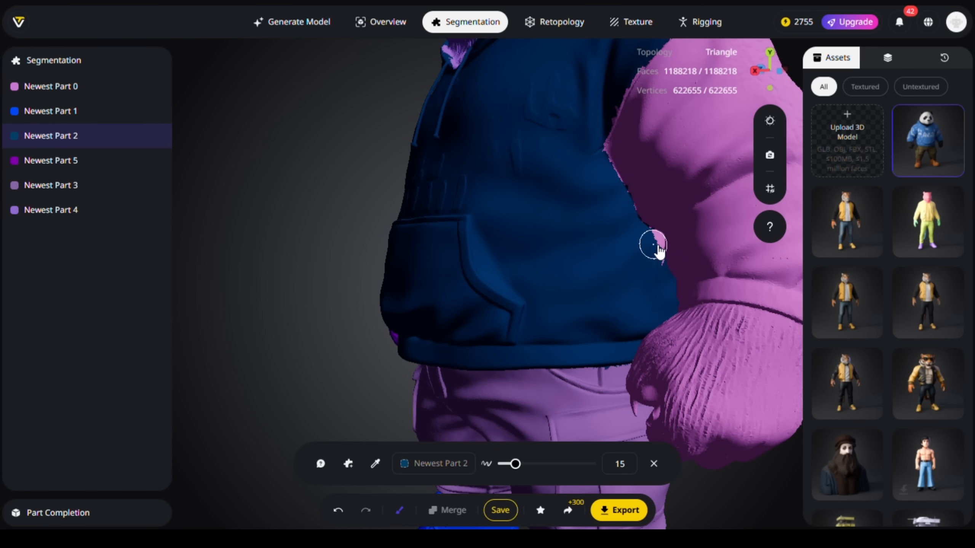
drag(659, 245, 658, 264)
drag(361, 215, 445, 212)
right_drag(693, 148, 528, 199)
scroll(528, 198, up, 6)
scroll(526, 185, down, 3)
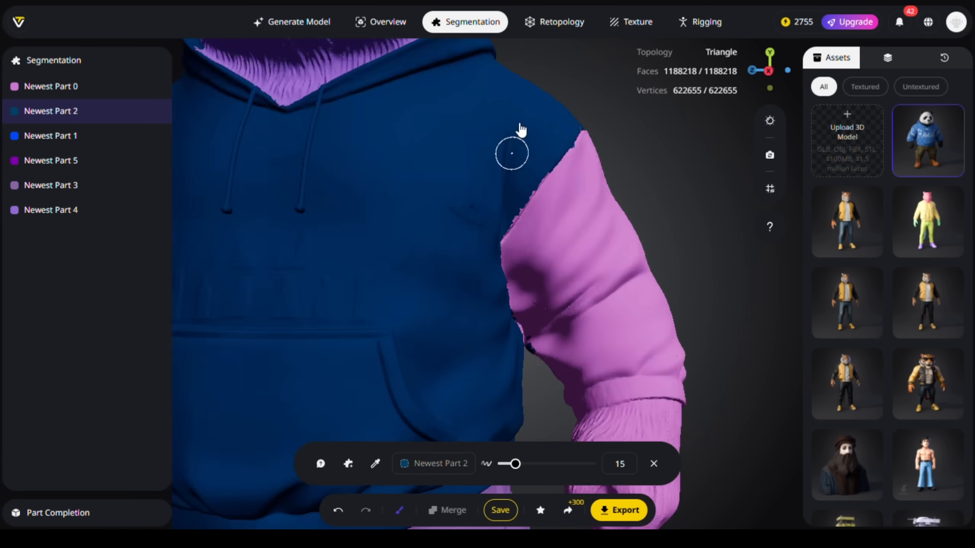
Step: Touch up the back armhole borders, using Newest Part 0 for the pink sleeve and Newest Part 5 for the purple sleeve
scroll(518, 124, down, 4)
middle_drag(519, 124, 371, 148)
middle_drag(495, 225, 479, 213)
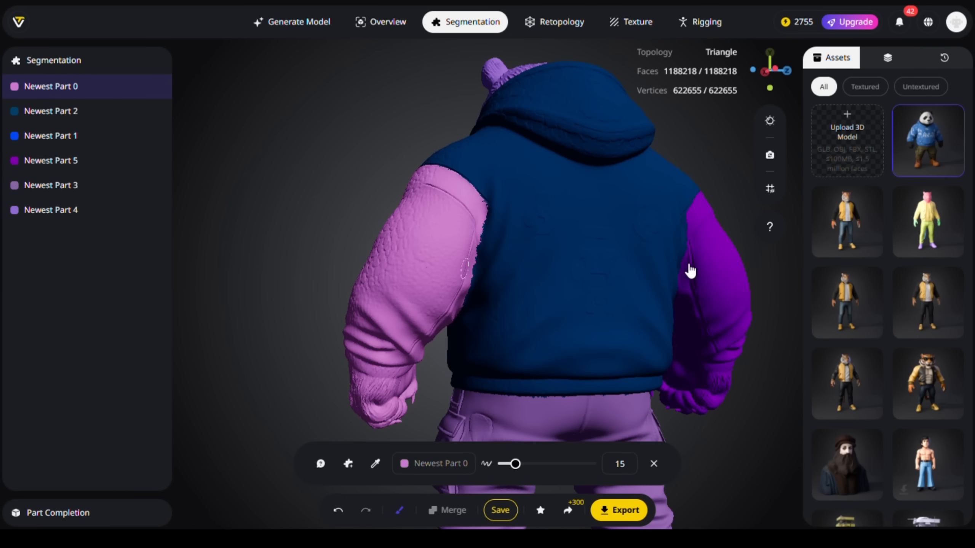
right_drag(690, 266, 632, 274)
click(666, 284)
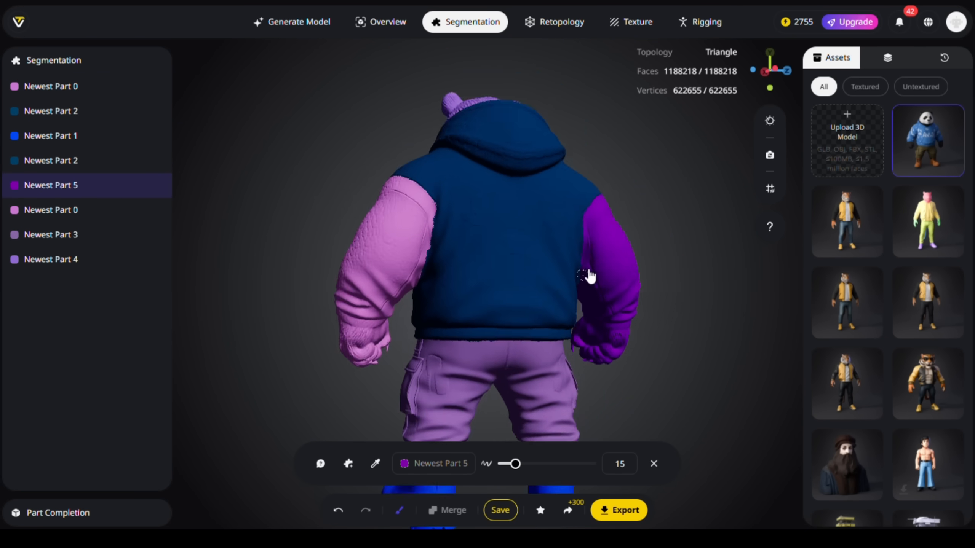
middle_drag(589, 277, 376, 128)
scroll(439, 168, up, 5)
middle_drag(439, 168, 596, 223)
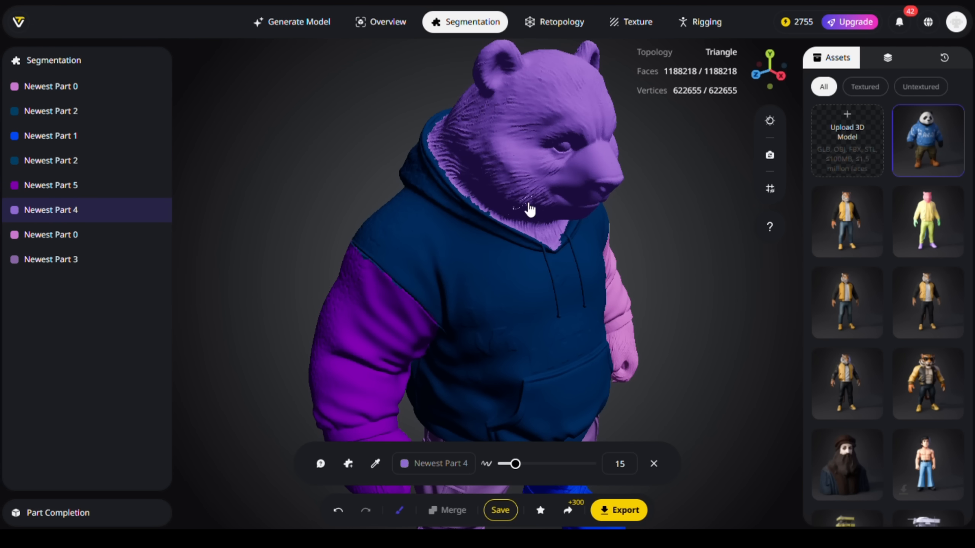
Step: Clean up the fur under the chin with the head part, close the brush and save the parts
scroll(530, 210, down, 5)
middle_drag(530, 210, 487, 192)
click(653, 464)
click(500, 511)
drag(331, 343, 331, 303)
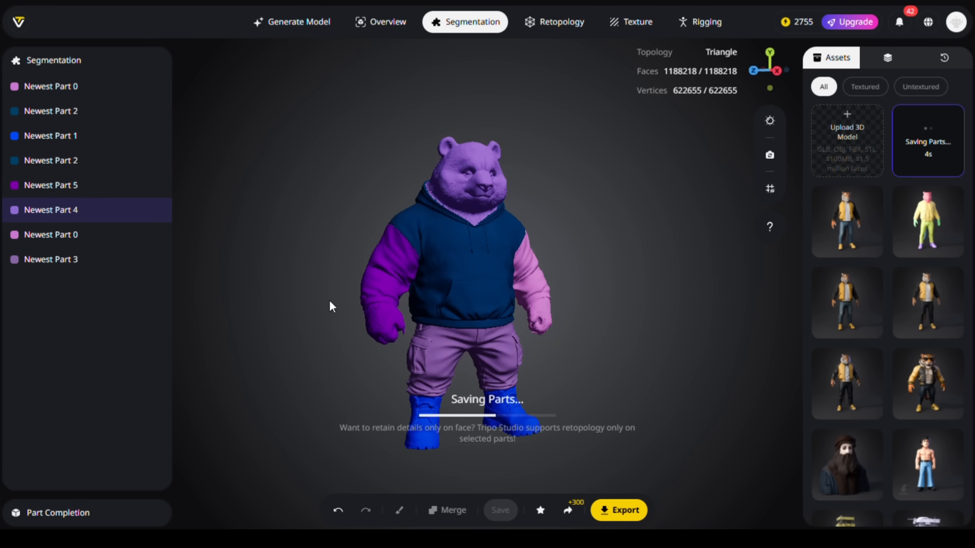
right_drag(330, 302, 315, 245)
drag(542, 226, 570, 235)
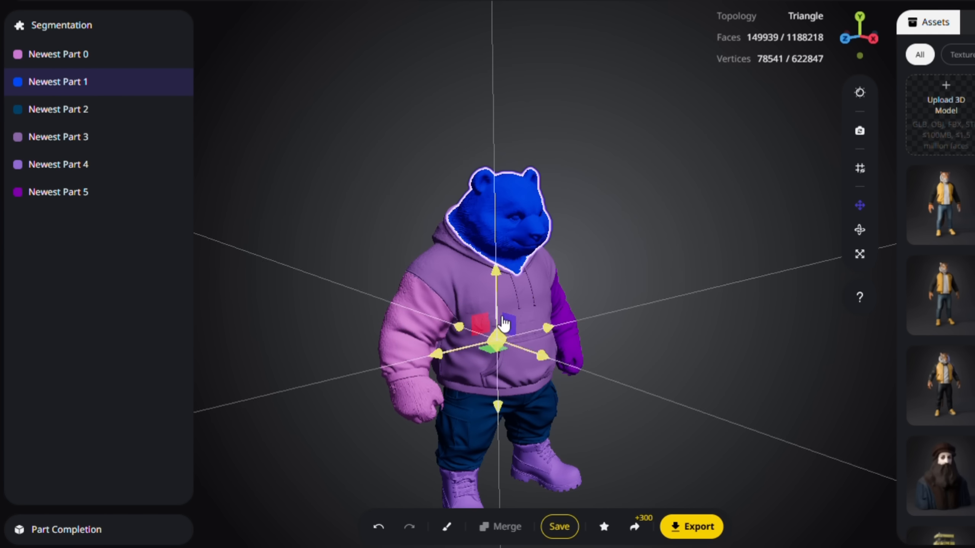
Step: Move the head, both arms, trousers and boots away from the hoodie and view the separated parts
drag(501, 318, 503, 272)
click(410, 328)
drag(365, 332, 264, 351)
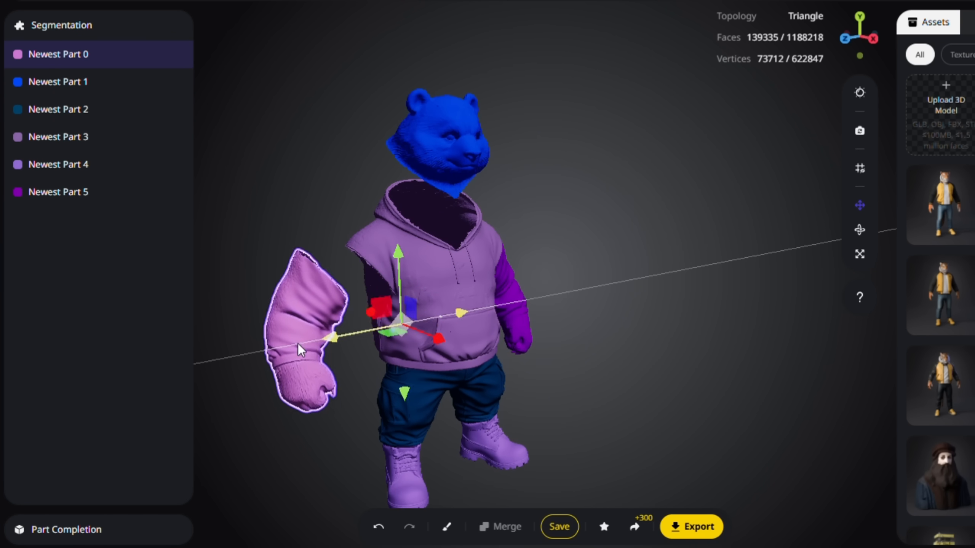
click(510, 305)
drag(412, 322, 495, 306)
right_drag(443, 396, 457, 269)
click(460, 272)
drag(461, 269, 461, 355)
click(436, 384)
drag(622, 330, 630, 361)
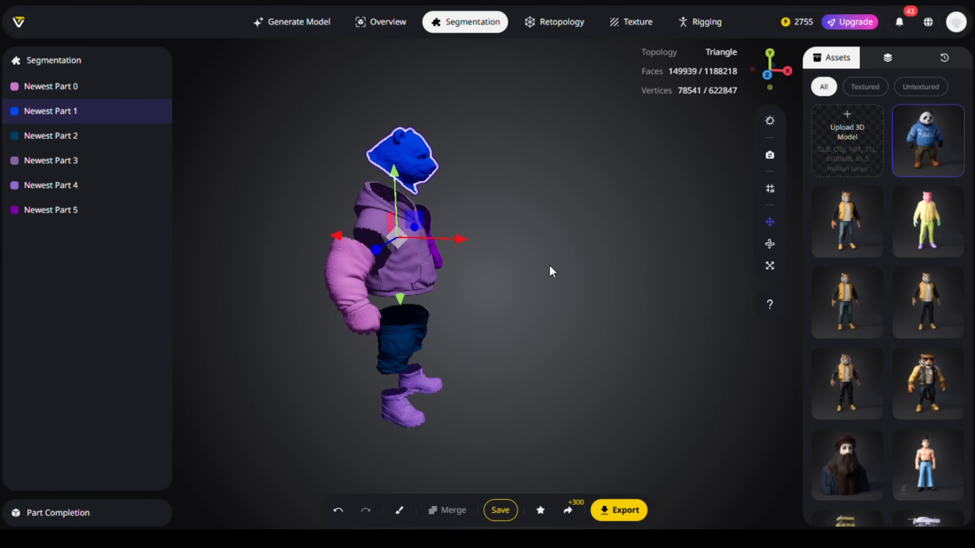
drag(552, 270, 544, 284)
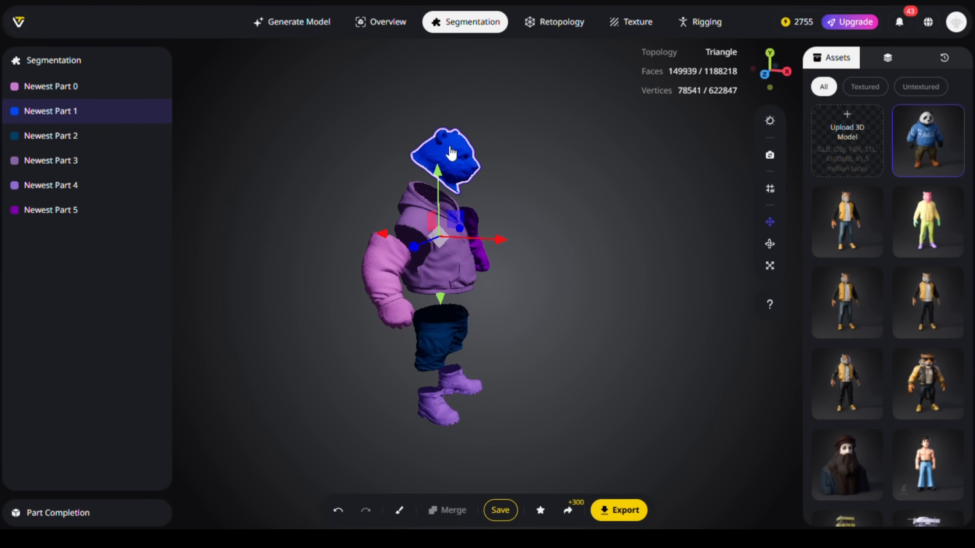
Step: Show the part hierarchy and reset the transforms of the moved head, arms, trousers and boots
click(887, 58)
click(386, 269)
click(959, 421)
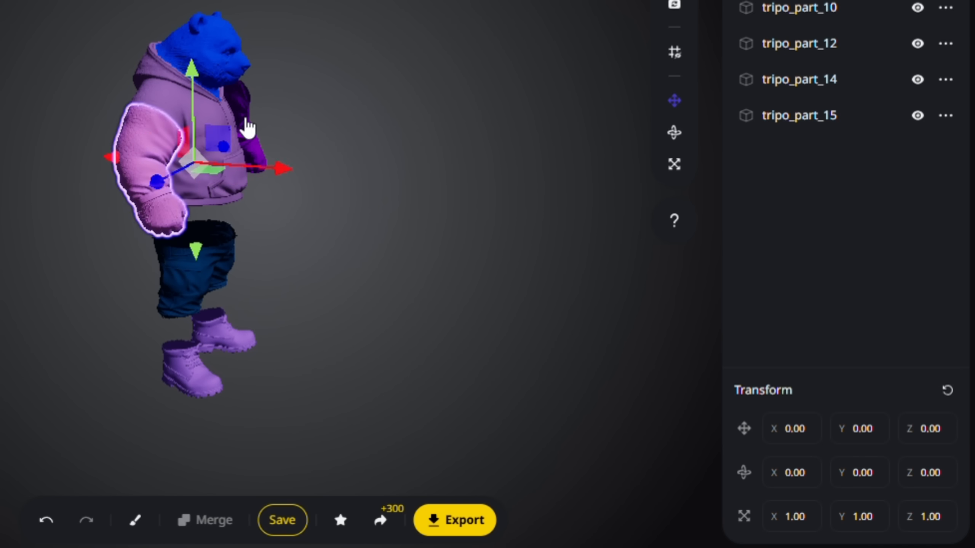
click(476, 239)
click(958, 422)
click(436, 341)
click(958, 421)
click(459, 385)
click(958, 421)
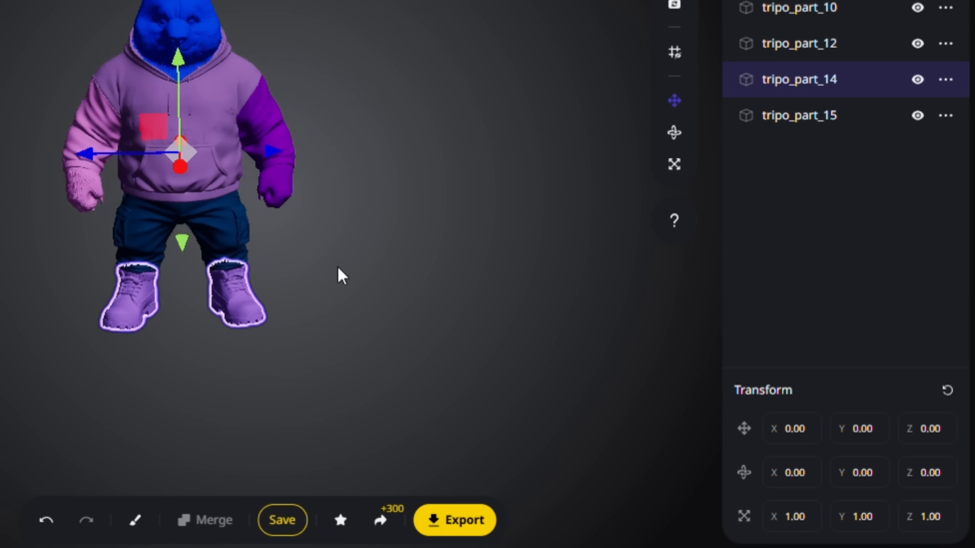
click(318, 113)
drag(318, 113, 251, 283)
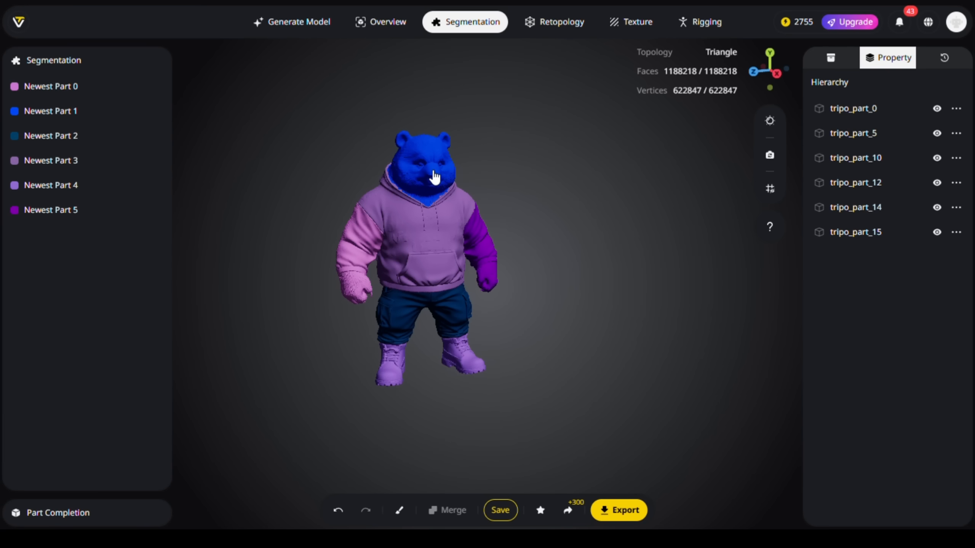
Step: Select all six parts of the panda together: head, hoodie, both arms, trousers and boots
click(434, 174)
shift+click(389, 210)
shift+click(366, 248)
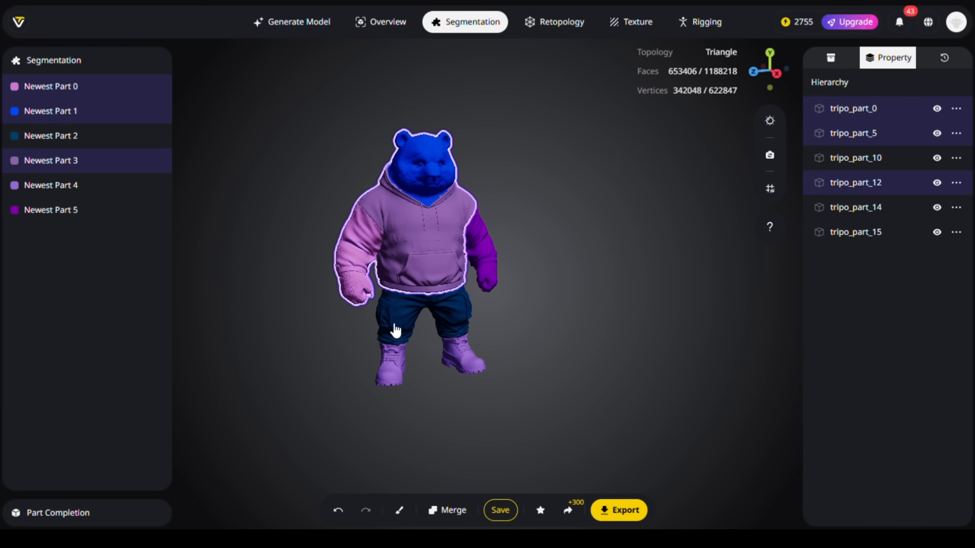
shift+click(393, 327)
shift+click(393, 359)
shift+click(484, 254)
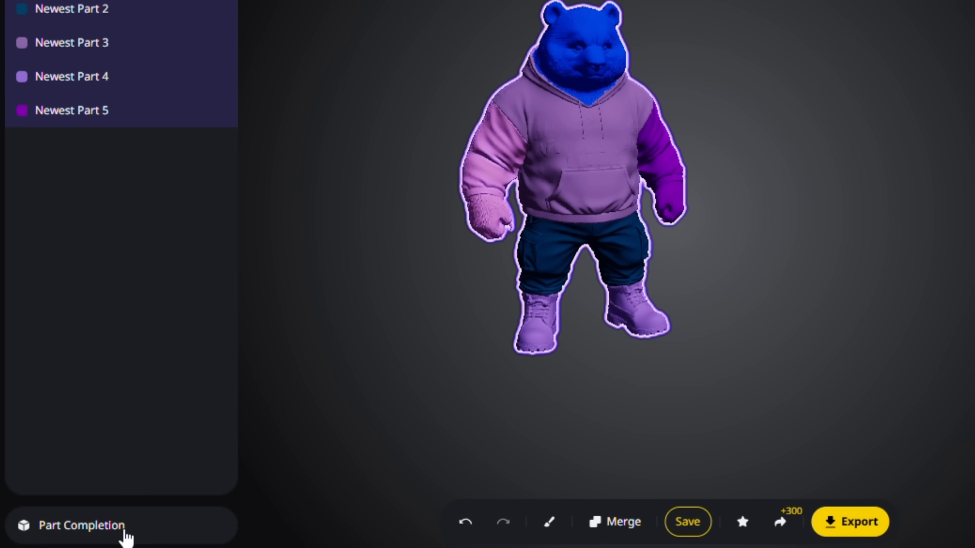
Step: Open Part Completion for the selected parts, show the model untextured and run the completion
click(126, 535)
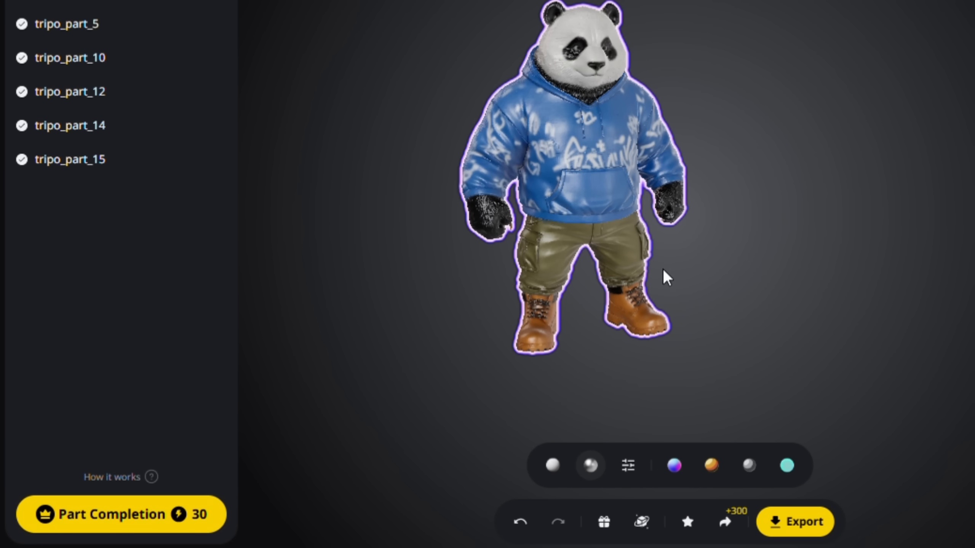
click(550, 466)
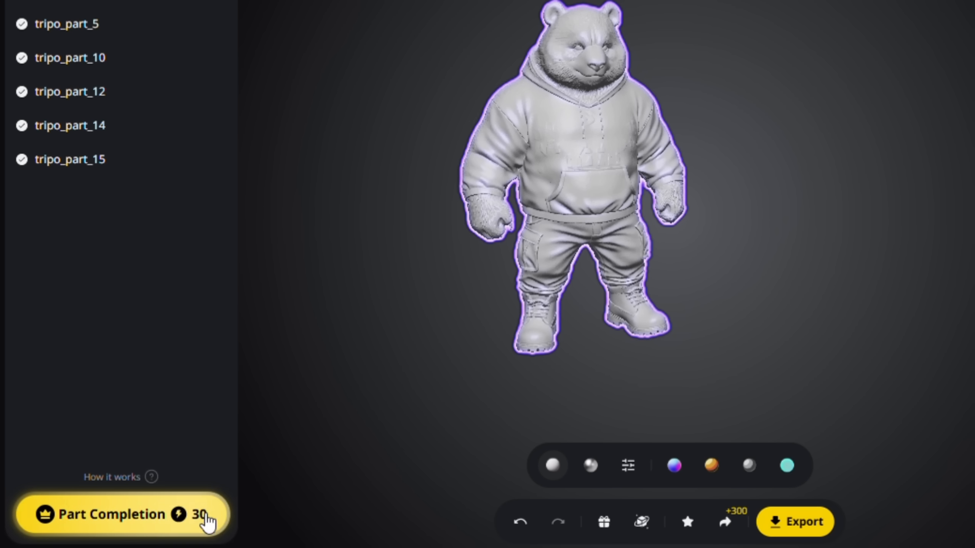
click(112, 516)
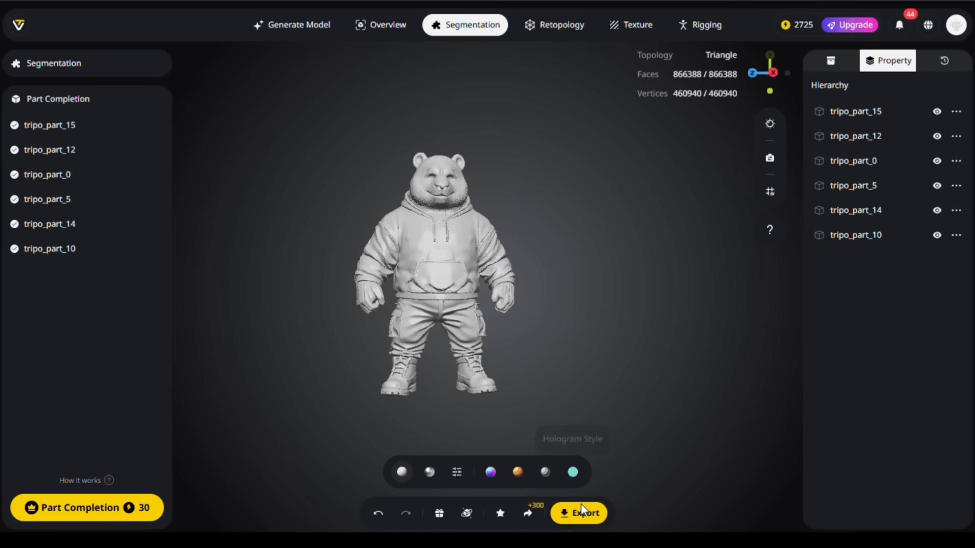
Step: Export the completed panda parts in STL format with the file name panda pcs
click(581, 507)
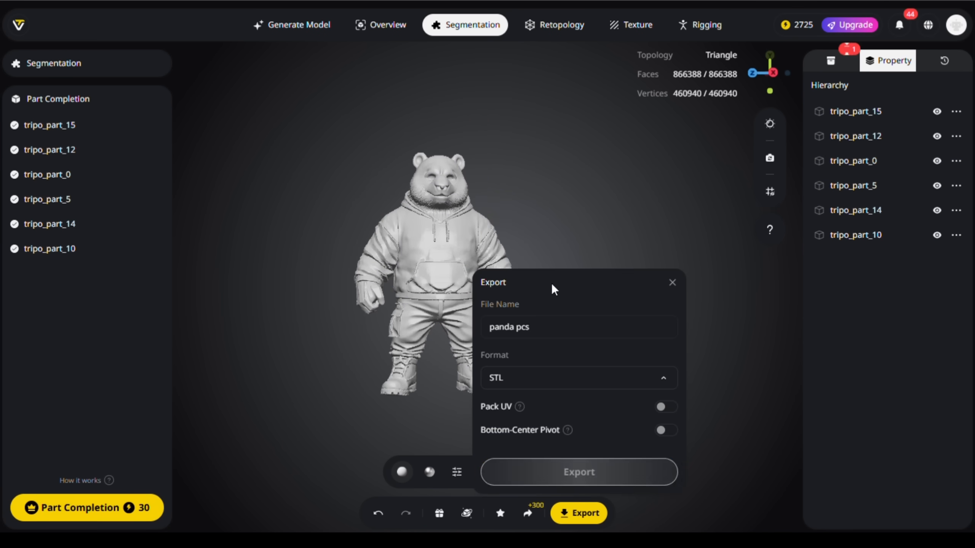